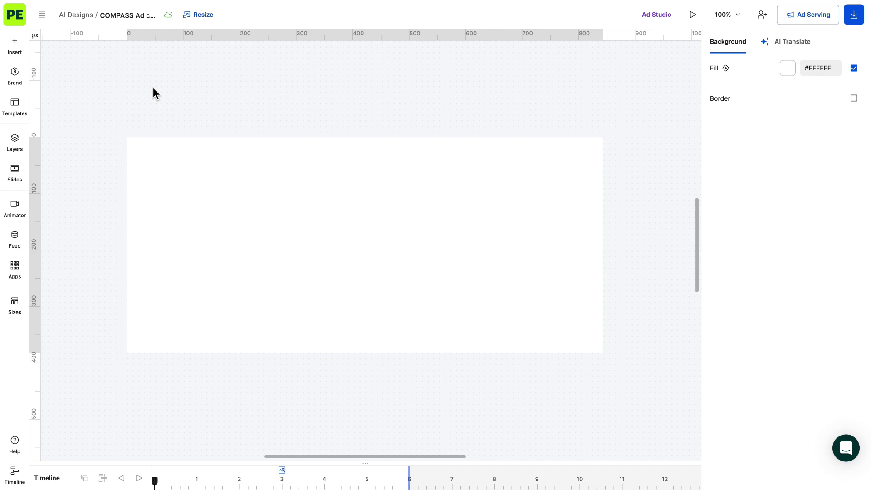
Step: In the AI image generator, enter the prompt 'brown bear with a silly pink hat, drawing, art nouveau, upper body, post-apocalyptic'
left_click(15, 41)
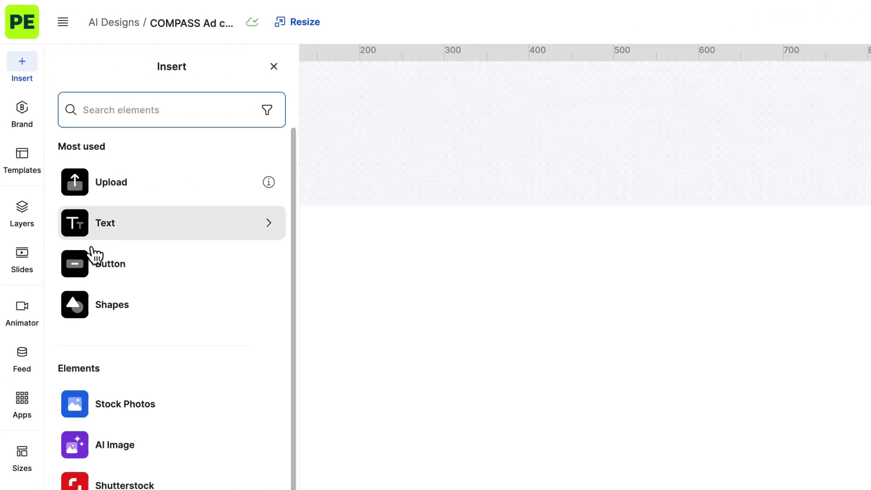
left_click(113, 444)
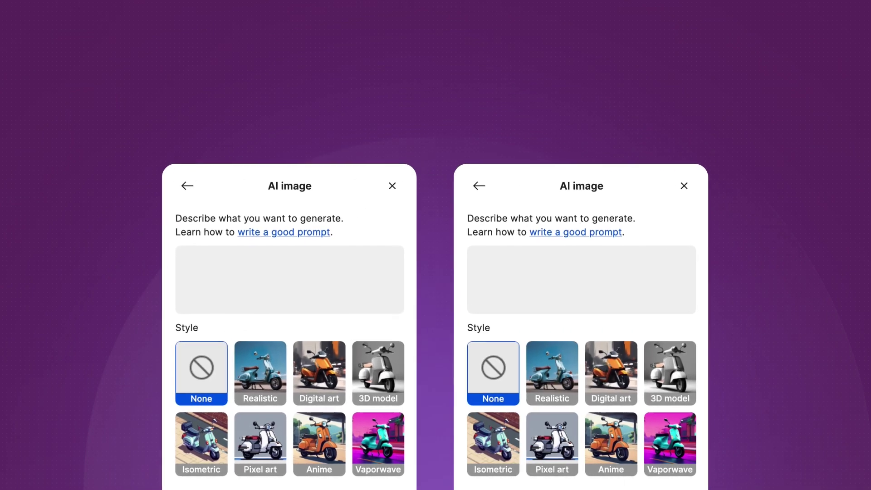
type("brown bear with")
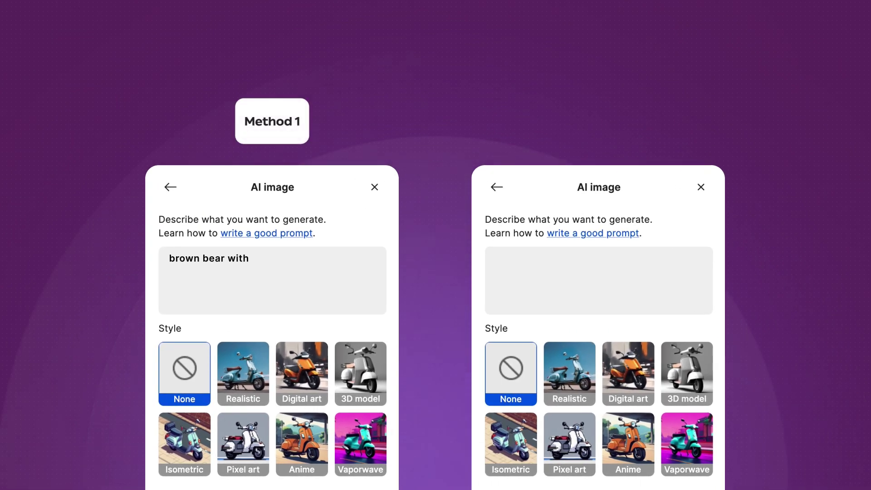
type(" a silly pink hat, drawing,")
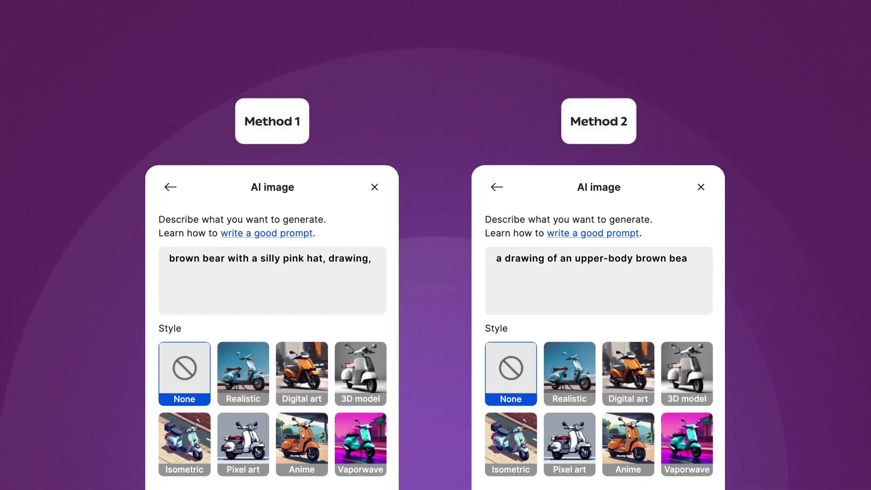
type(" art nouveau, upper body, pos")
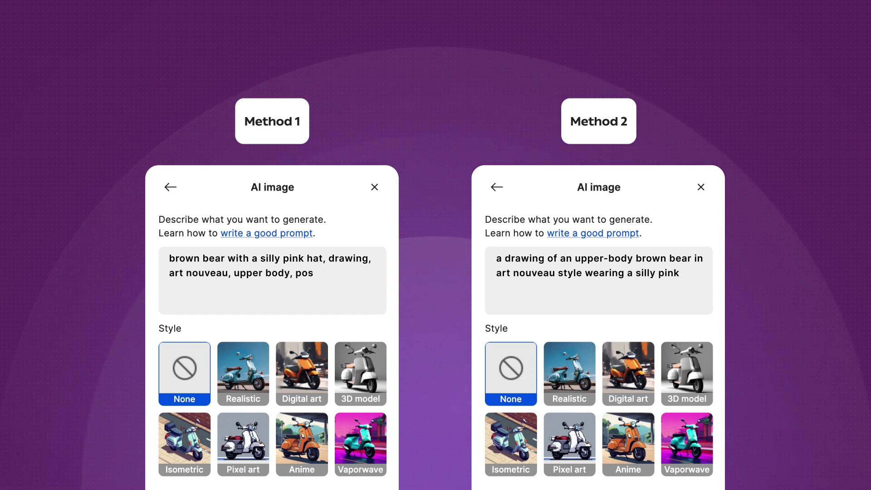
type("t-apocalyptic cityscape back")
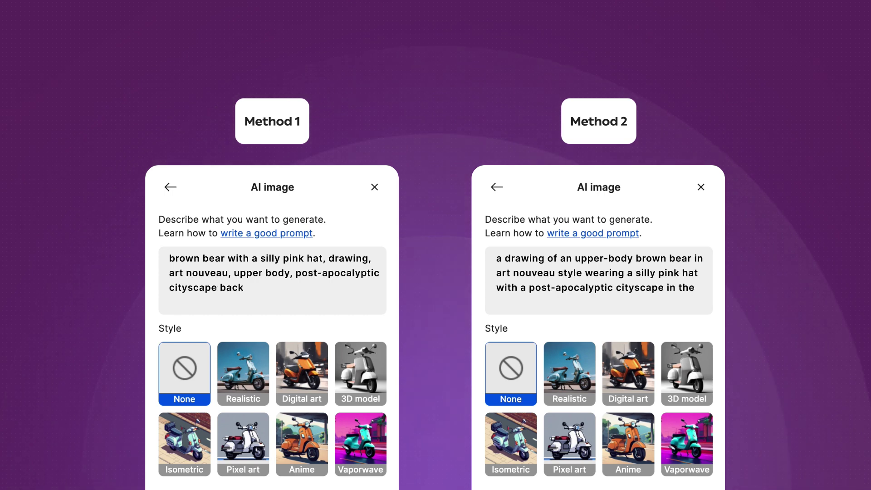
type("ground")
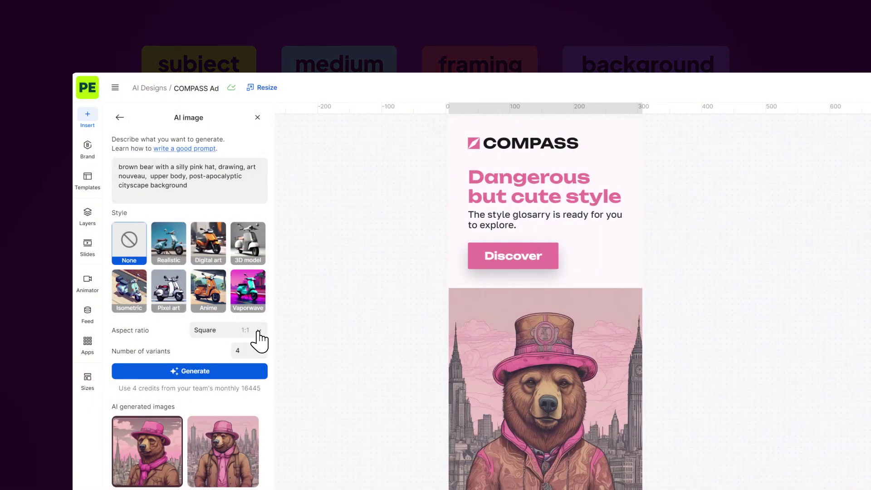
Step: Switch the bear image's aspect ratio to Landscape 16:9
left_click(259, 334)
left_click(216, 386)
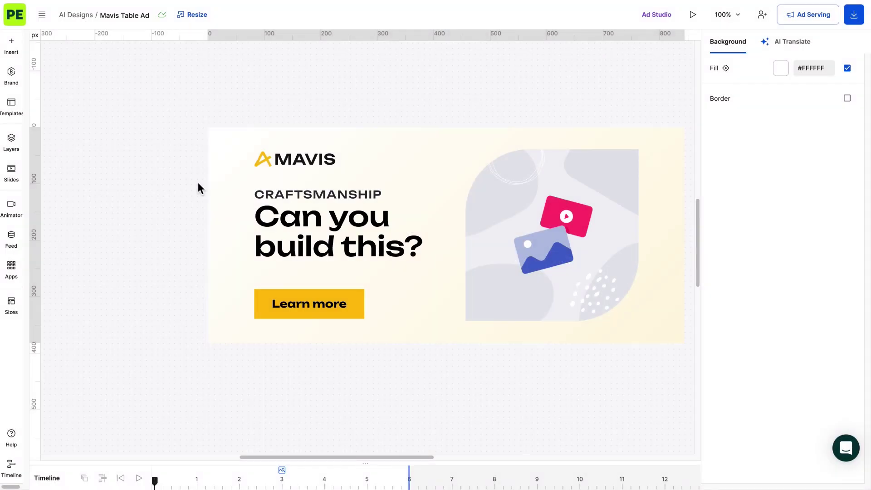
Step: In the AI image generator, enter the prompt 'a yellow table, with a book and plant pot on top, top-down camera angle'
left_click(19, 50)
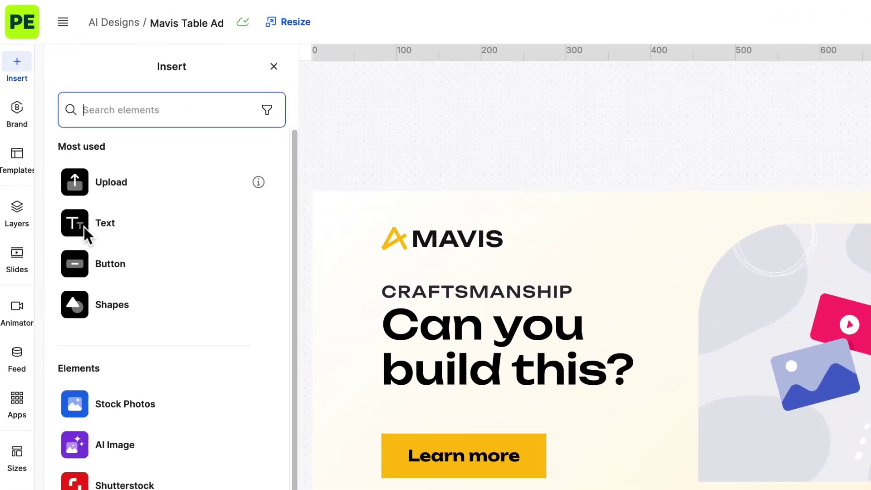
left_click(127, 444)
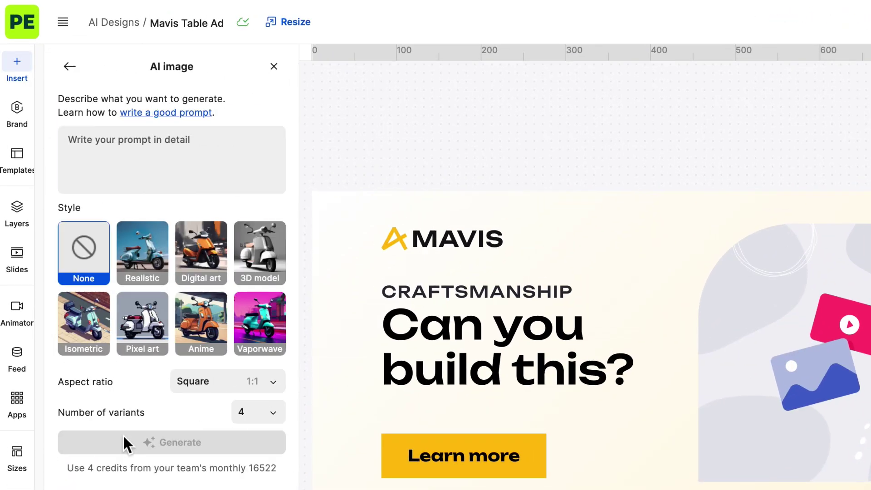
left_click(148, 167)
type("a yellow table")
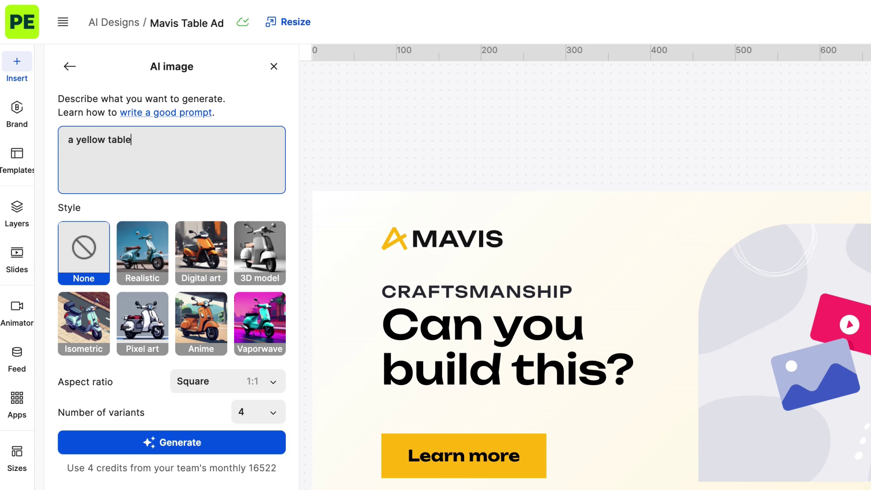
type(", with a book and plant pot on top, top-down camera angle, located in a living room, cinematic lighting on the table")
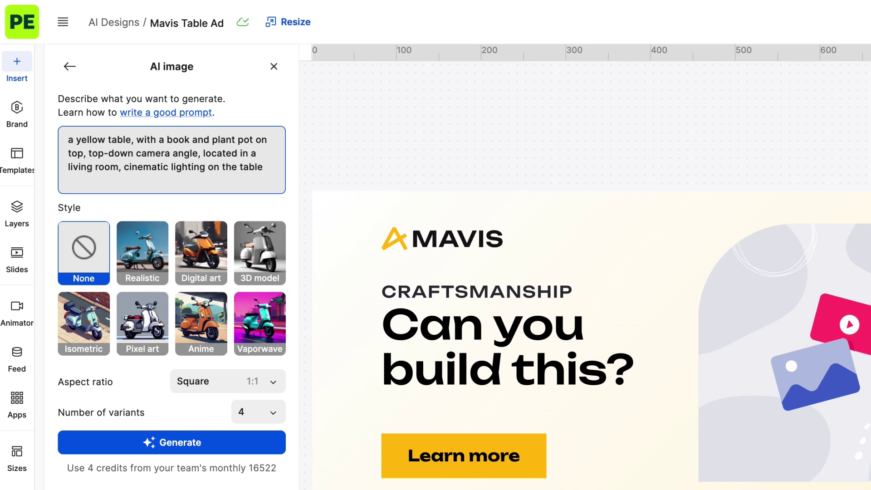
Step: Choose the Realistic style and keep the number of variants at 4
left_click(149, 254)
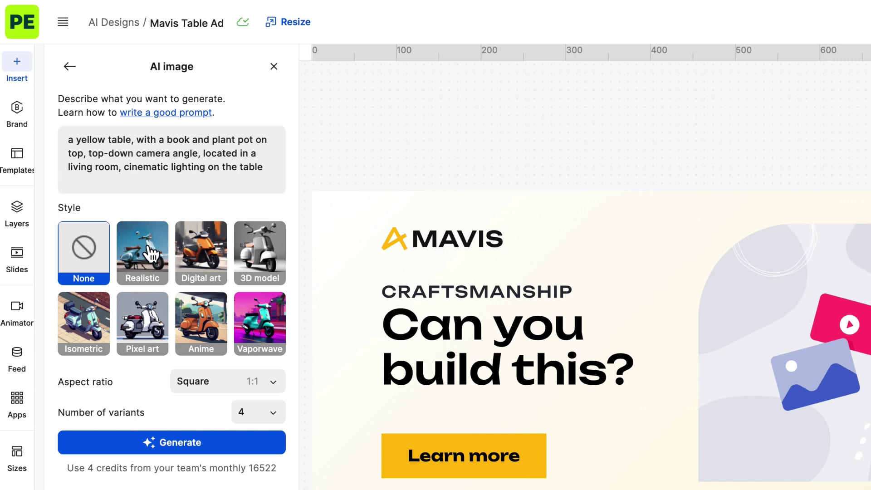
scroll(267, 398, "down", 4)
left_click(269, 227)
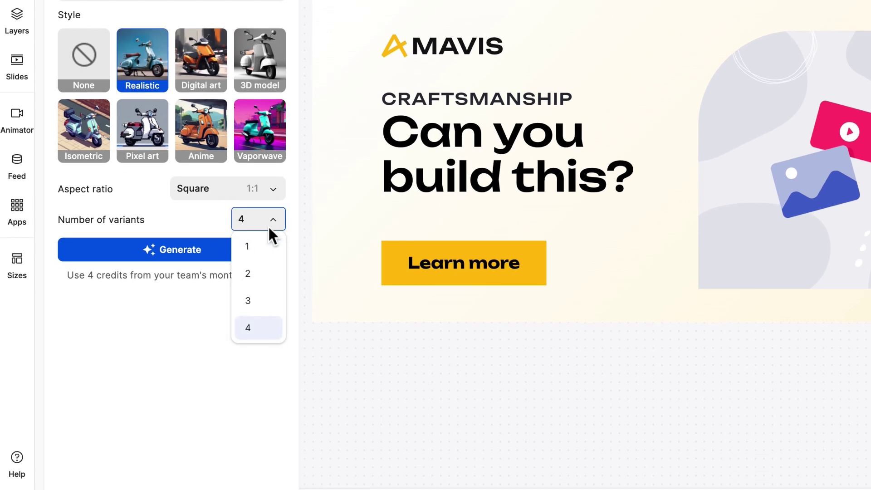
left_click(257, 330)
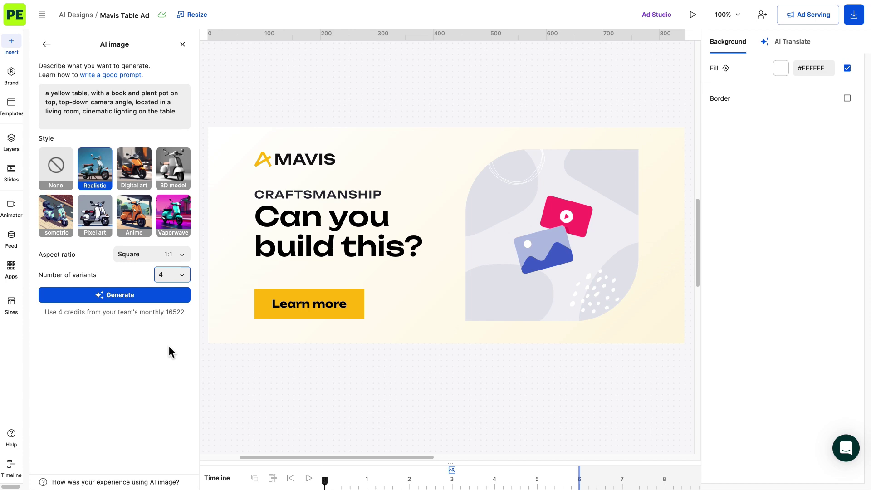
Step: Generate yellow-table images, place the first in the ad's frame, and save the second to the Brand Kit
left_click(134, 298)
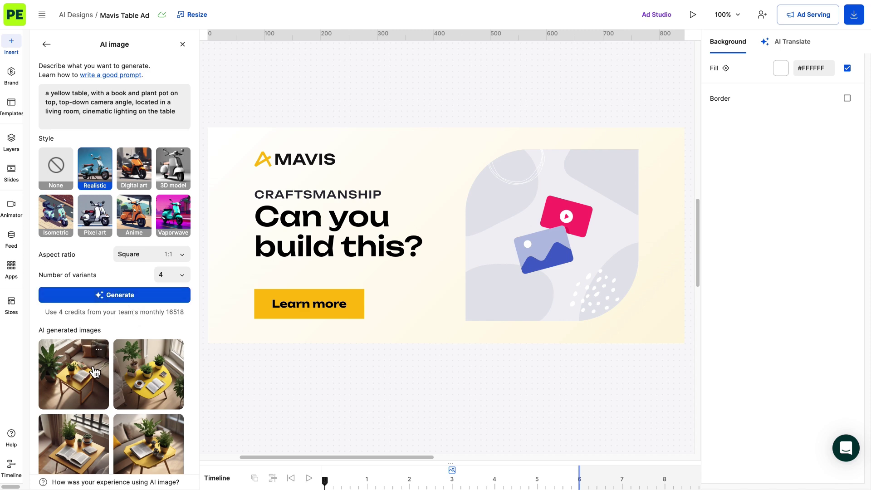
left_click_drag(95, 372, 533, 282)
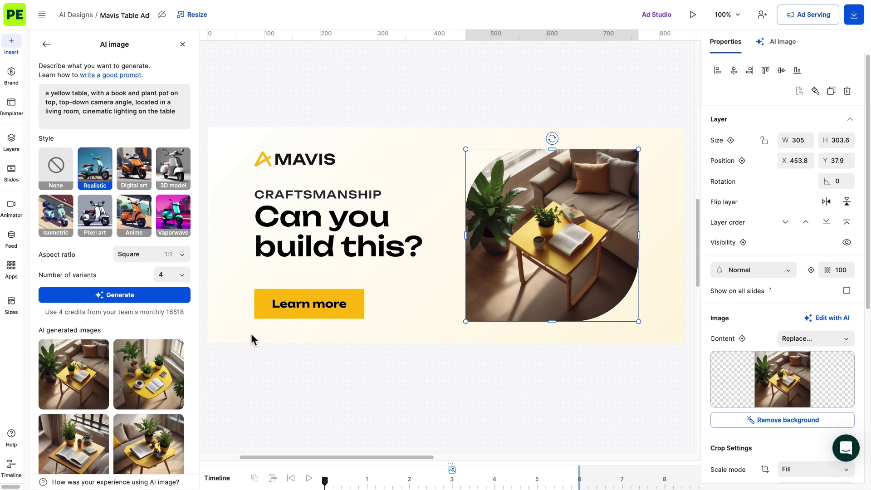
left_click(174, 350)
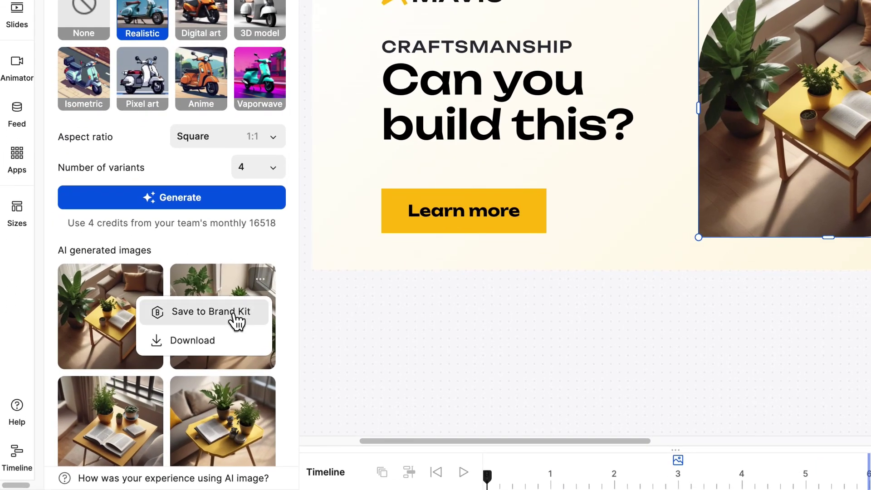
left_click(236, 322)
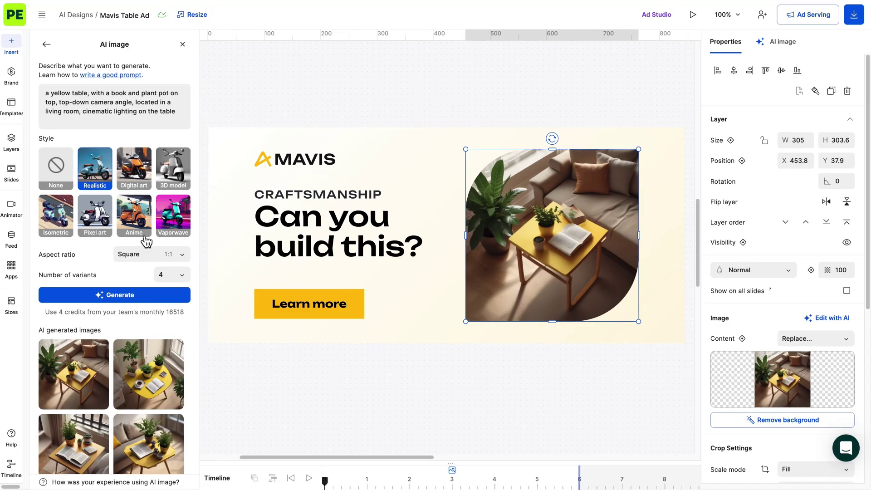
left_click(21, 82)
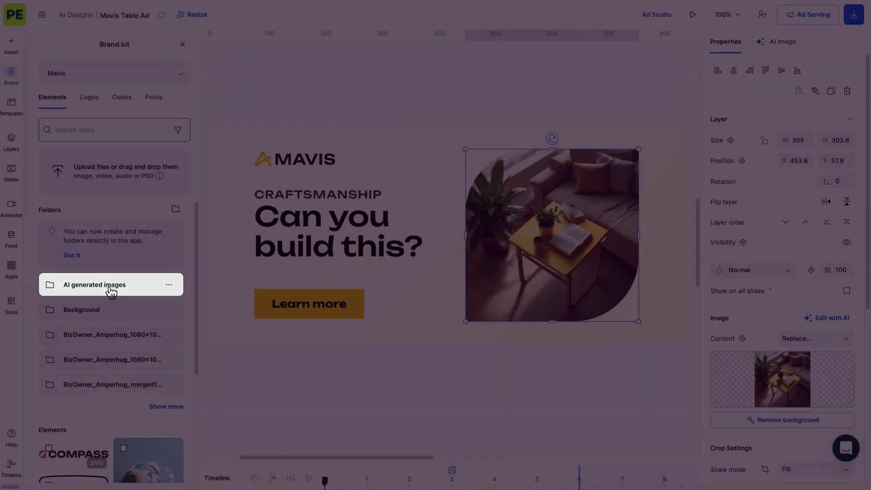
left_click(109, 289)
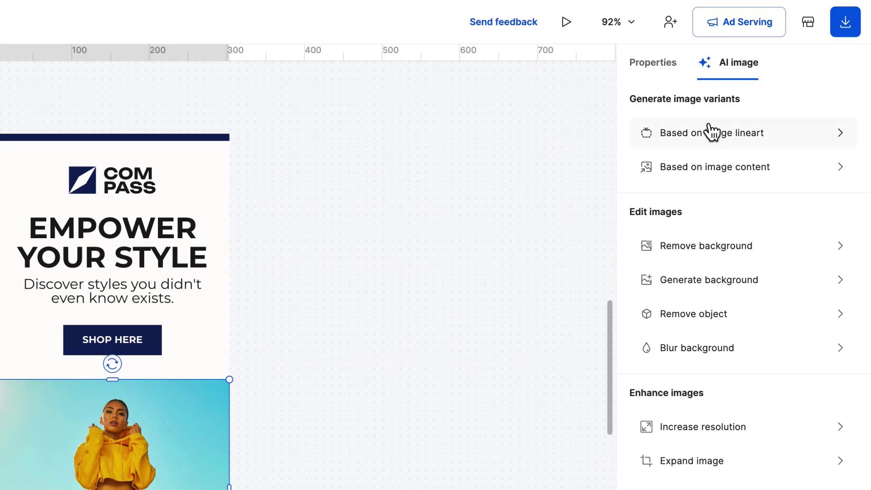
Step: Generate Realistic lineart-based variants for 'long blonde hair, blue outfit' and use one in the ad
left_click(709, 136)
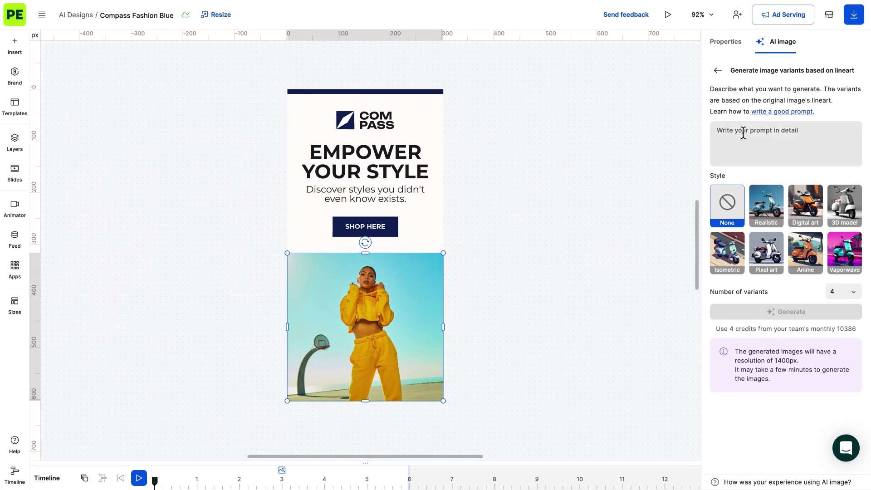
left_click(743, 132)
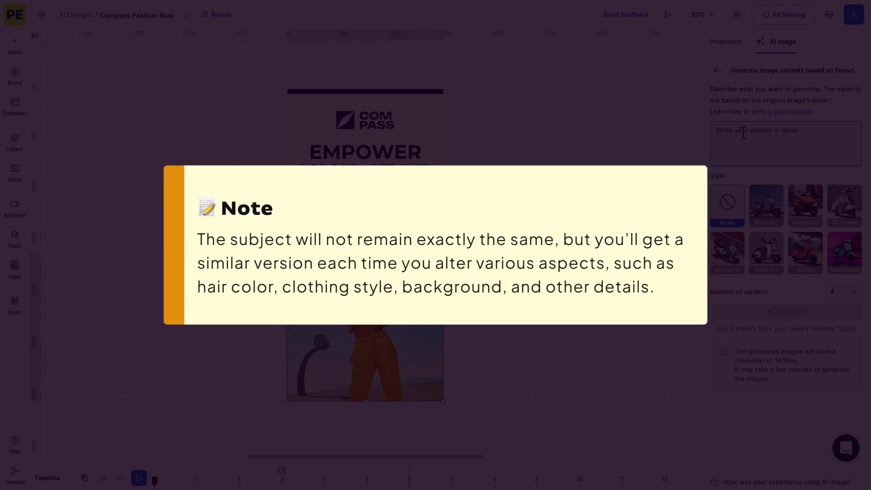
type("long blonde hair, blue outfit")
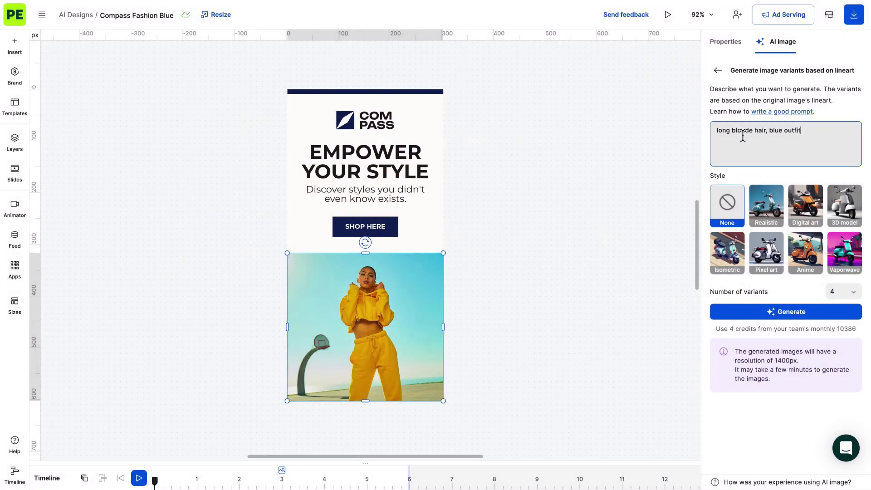
left_click(765, 205)
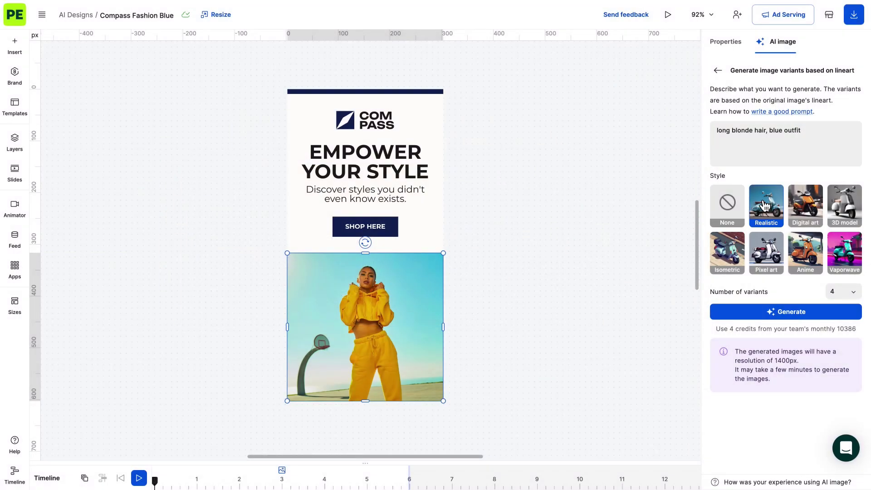
left_click(766, 310)
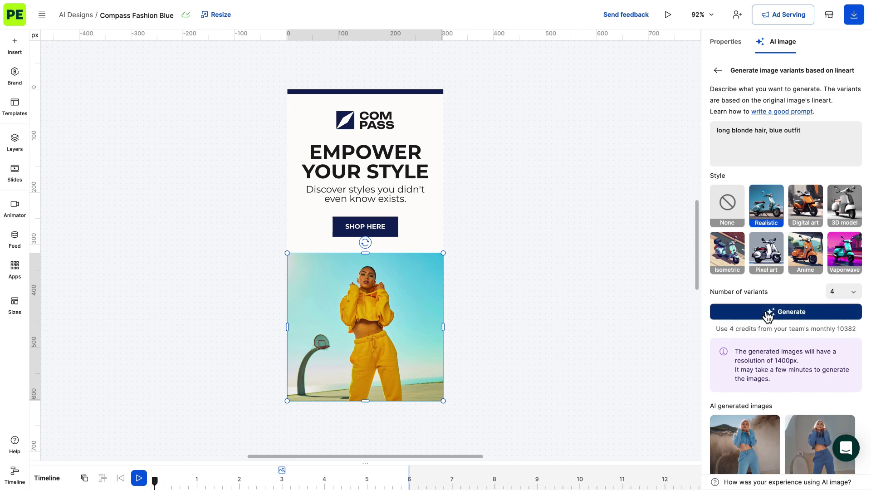
scroll(769, 314, "down", 3)
left_click(810, 316)
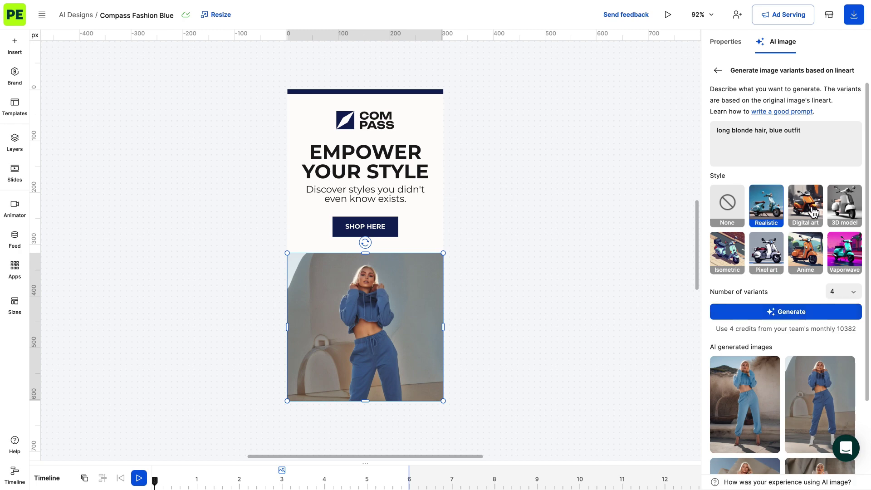
Step: Add 'night time, snowing' to the prompt, regenerate, and use the second variant
left_click(820, 138)
type(", nig")
type("ht ")
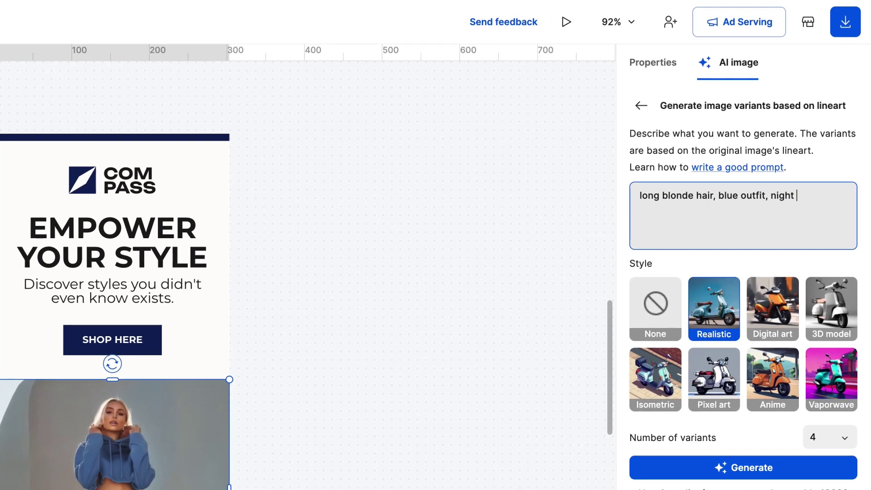
type("time, snowing")
left_click(741, 460)
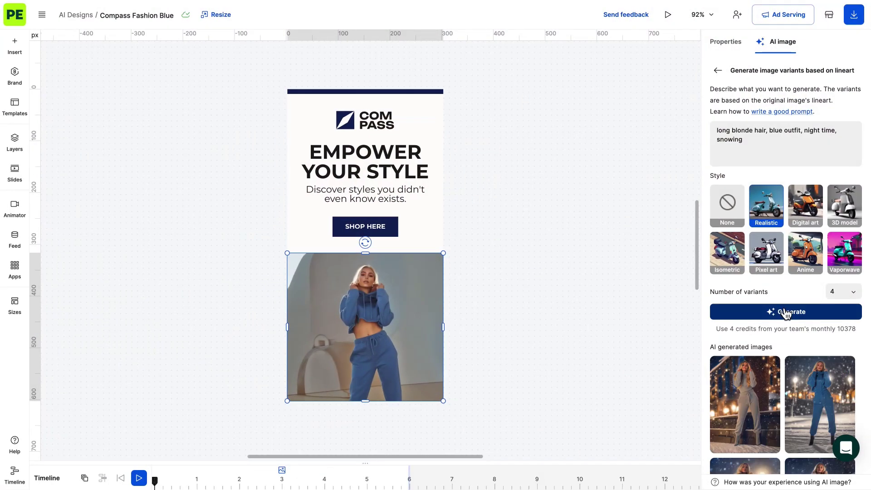
left_click(814, 390)
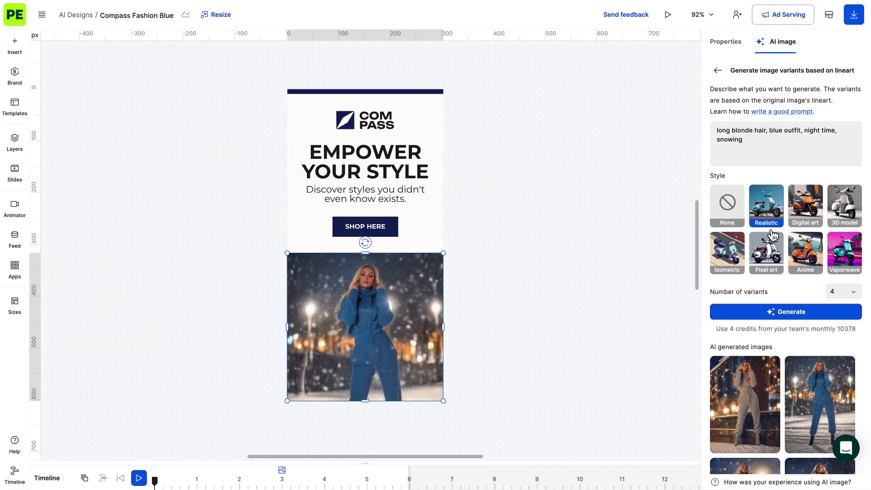
Step: Add 'on a bridge' to the prompt, regenerate, and use the second variant
left_click(787, 154)
type(", on a bridge")
key("Return")
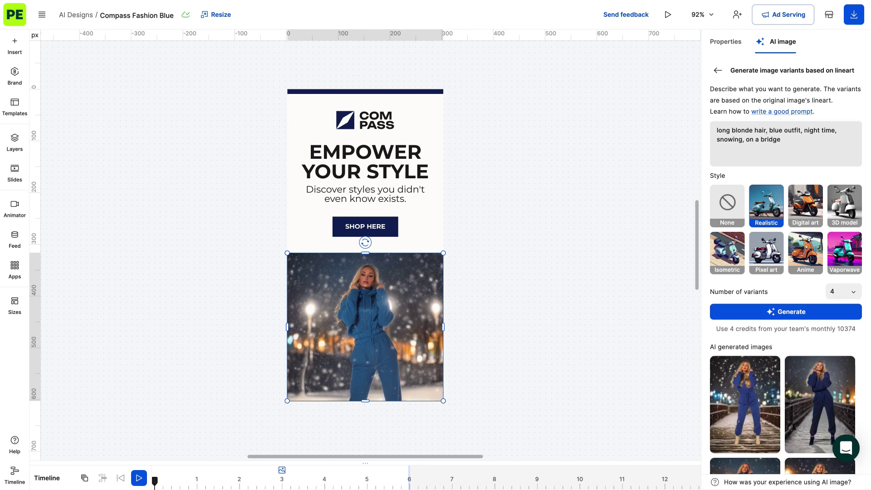
left_click(806, 388)
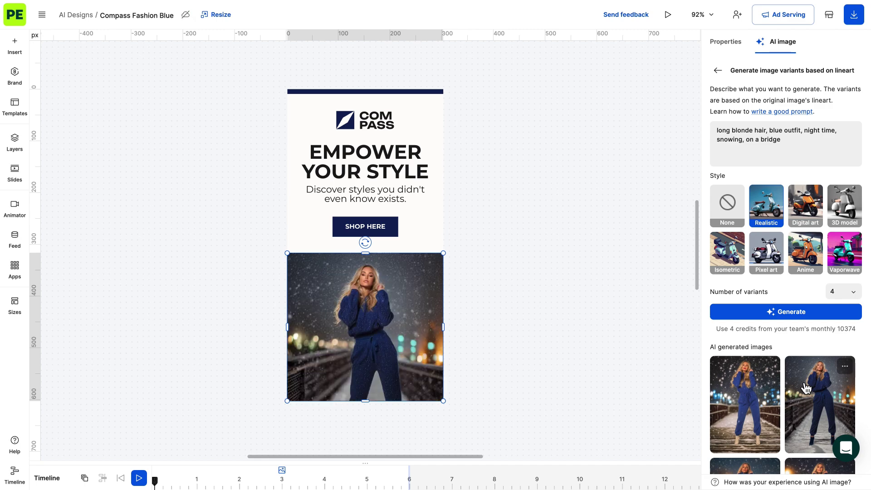
Step: Generate Realistic variants based on the photo's content and put the first one in the ad
left_click(718, 71)
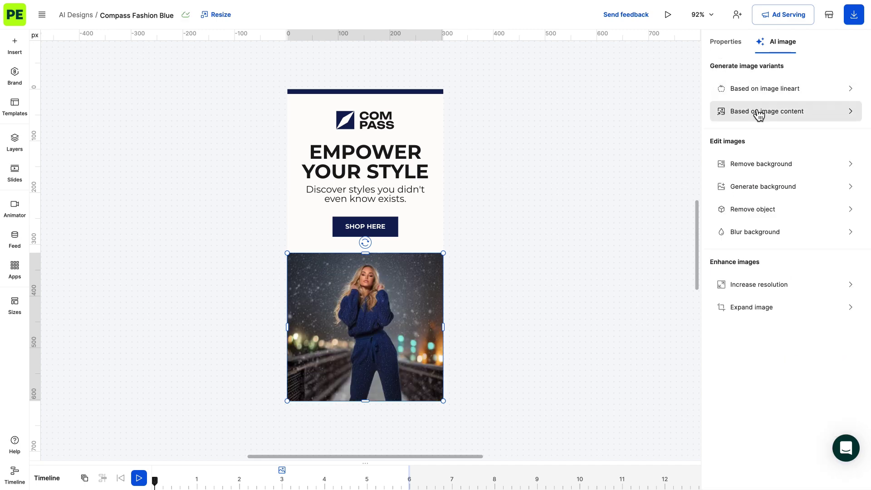
left_click(740, 111)
left_click(761, 148)
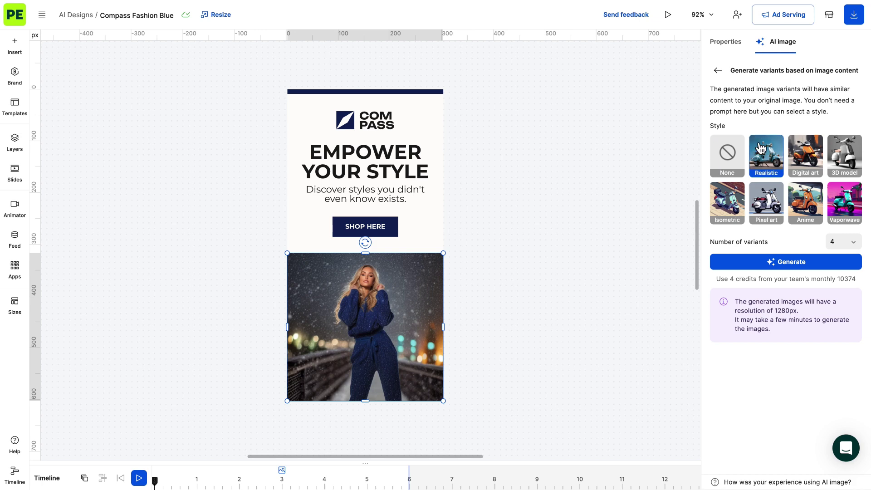
left_click(791, 268)
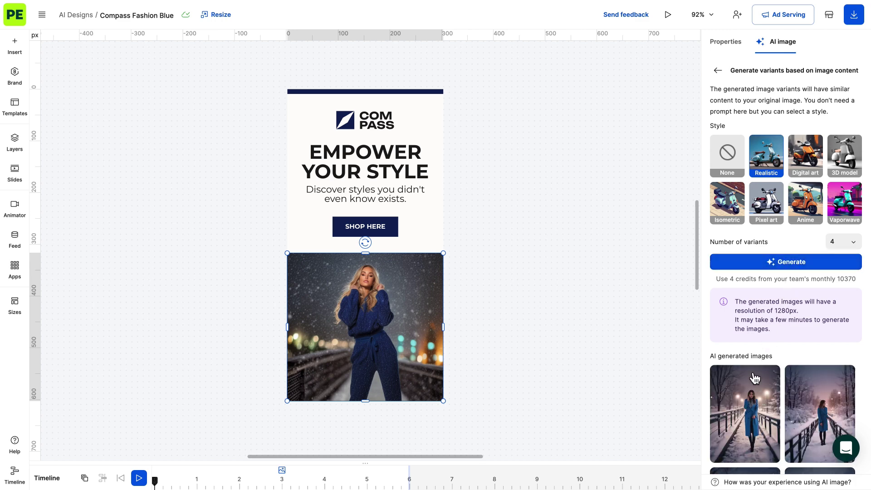
mouse_move(749, 396)
left_click(749, 396)
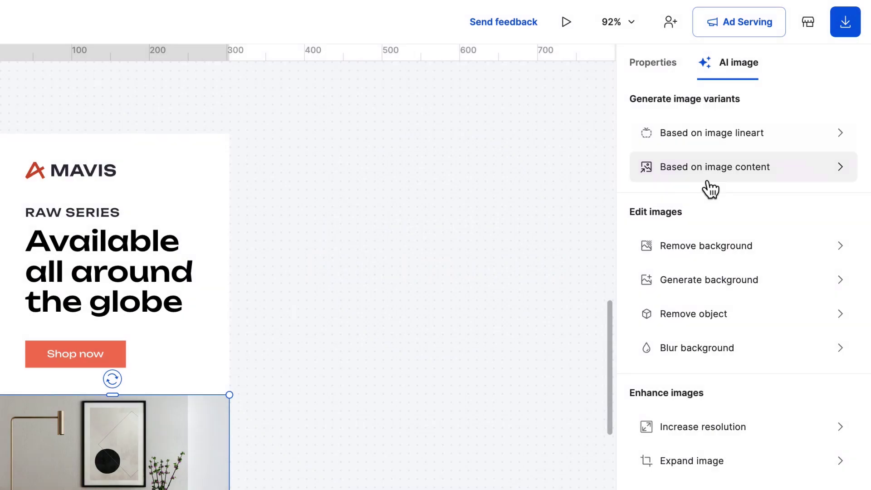
Step: Remove the room background from the yellow armchair photo
left_click(706, 245)
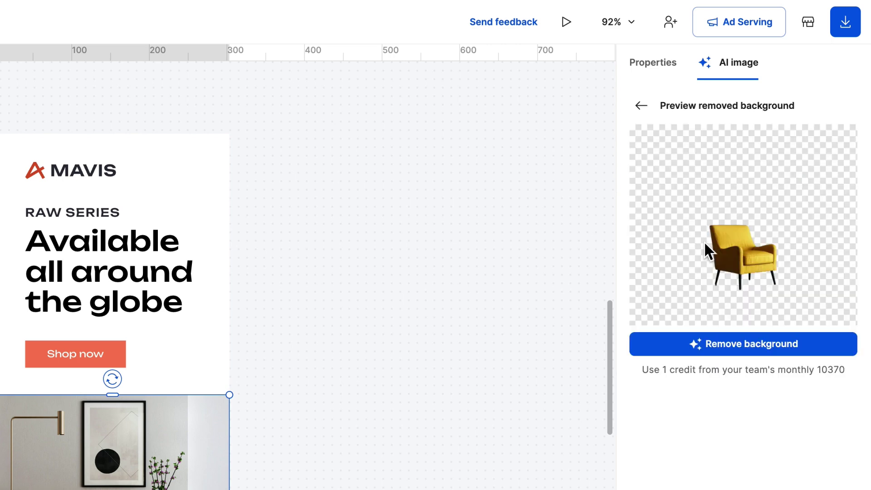
left_click(714, 343)
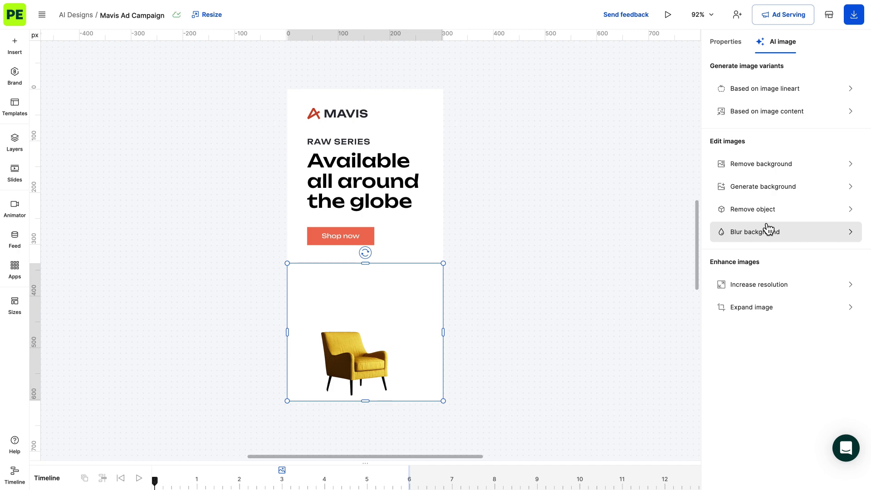
Step: Generate the background 'a spacious Scandinavian livingroom, big glass windows, overlooking a snowy mountain' behind the chair
left_click(771, 192)
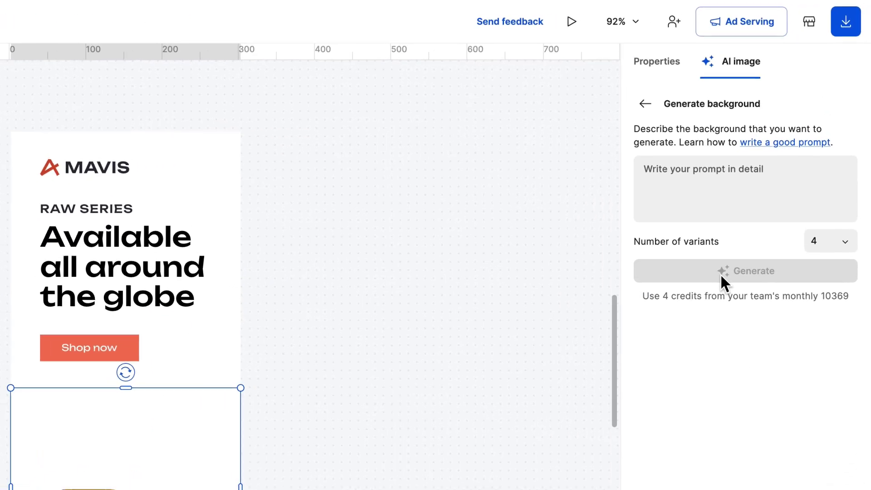
left_click(763, 127)
type("a spacious")
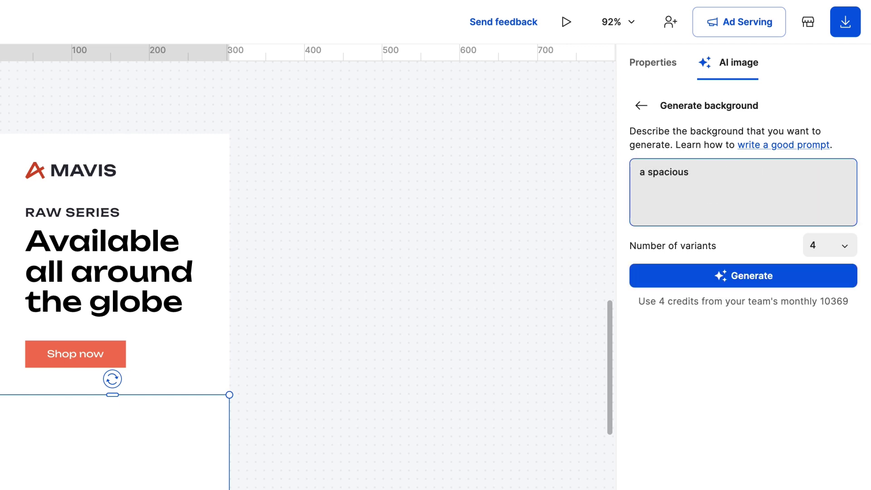
type(" Scandinavian livingr")
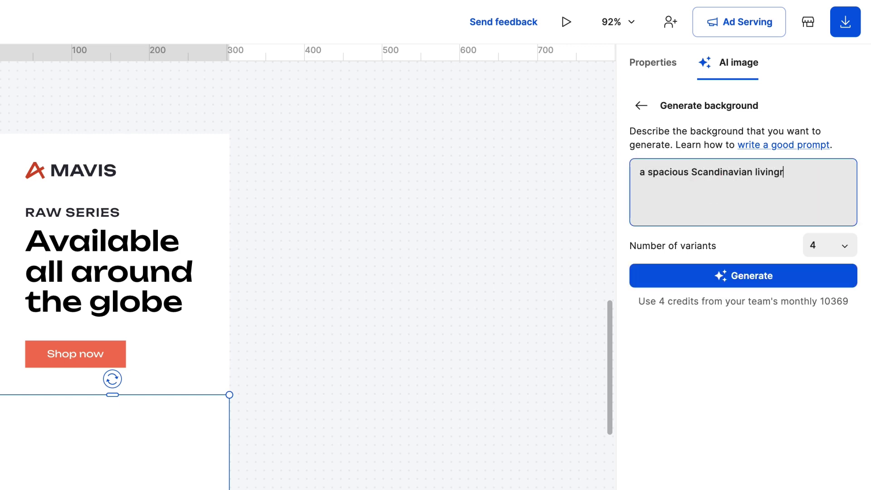
type("oom, big glass windows, over")
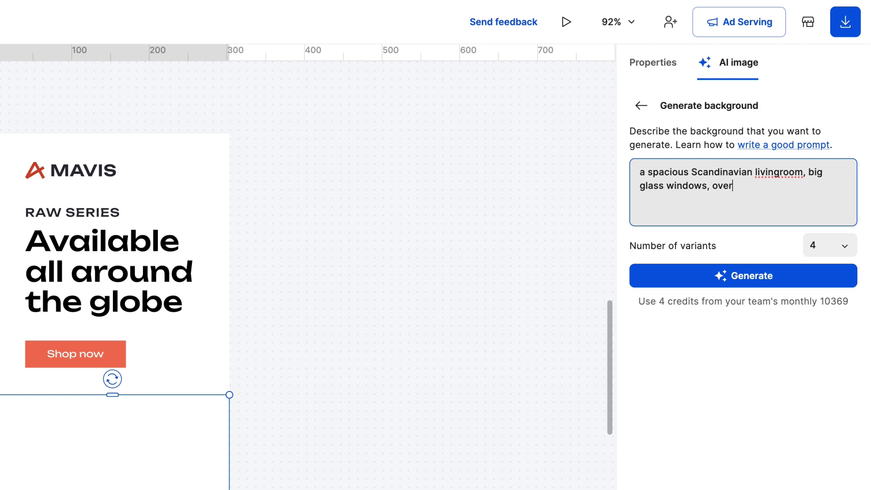
type("looking a snowy mountain")
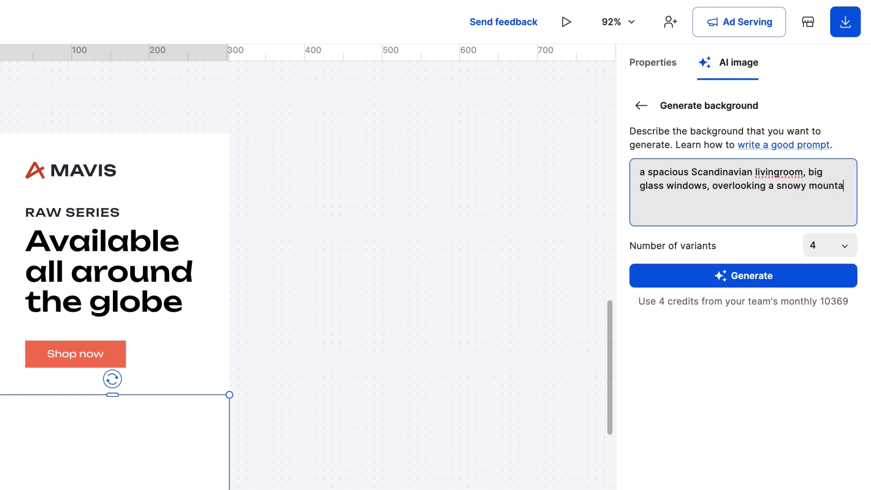
left_click(710, 275)
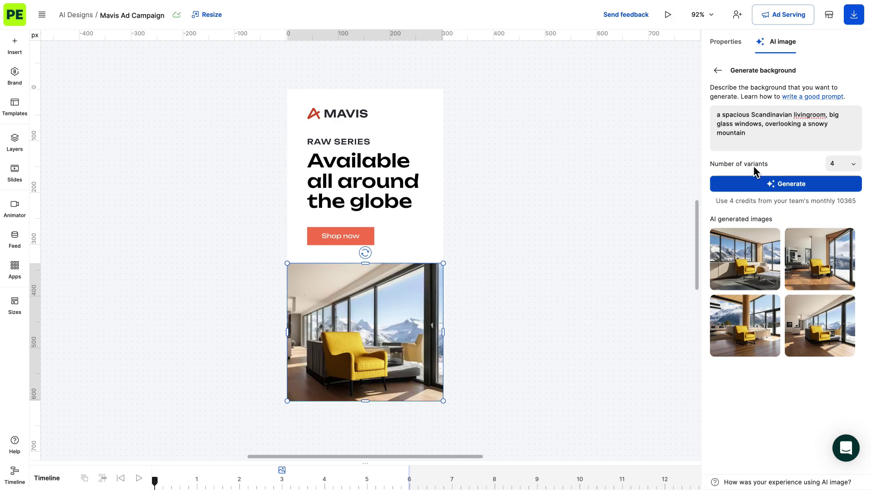
left_click(716, 71)
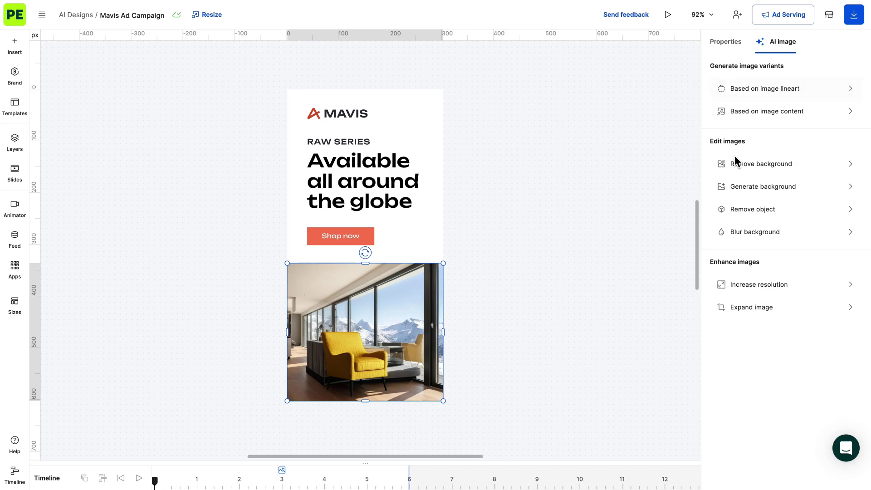
Step: Erase the small chair behind the sofa from the armchair photo and apply the change
left_click(746, 209)
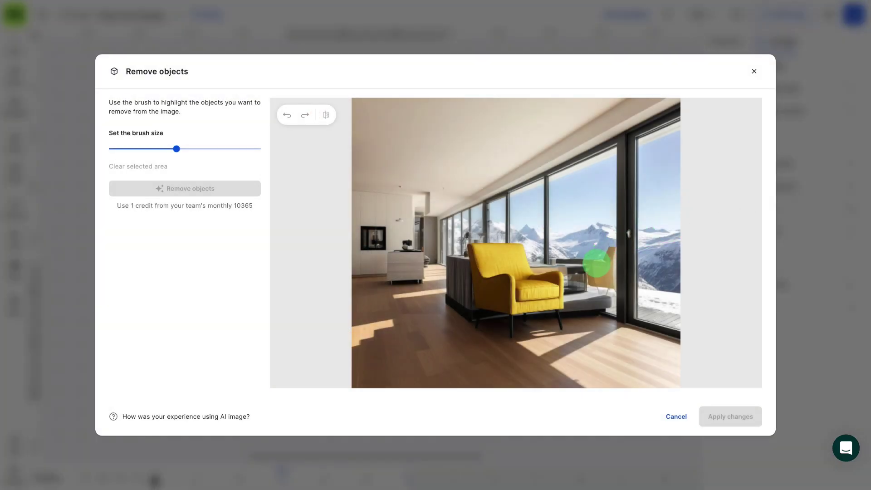
mouse_move(597, 263)
left_mouse_down()
mouse_move(615, 255)
mouse_move(610, 293)
mouse_move(588, 266)
left_mouse_up()
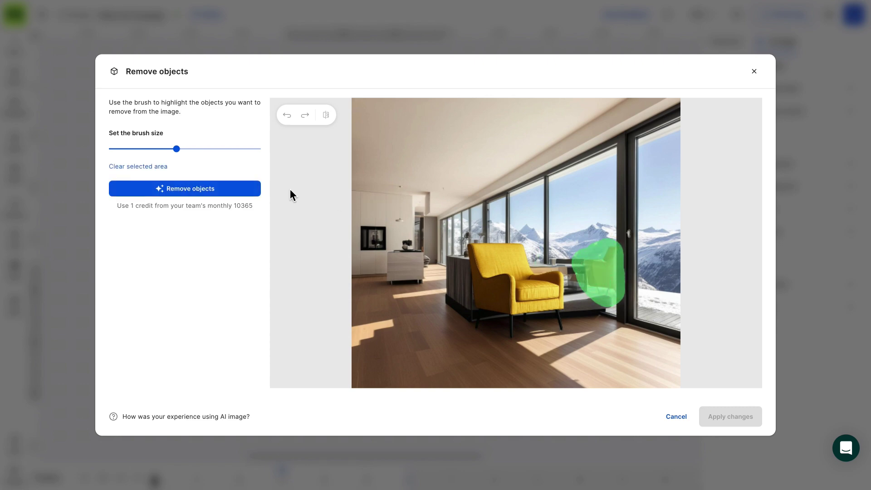
left_click(192, 188)
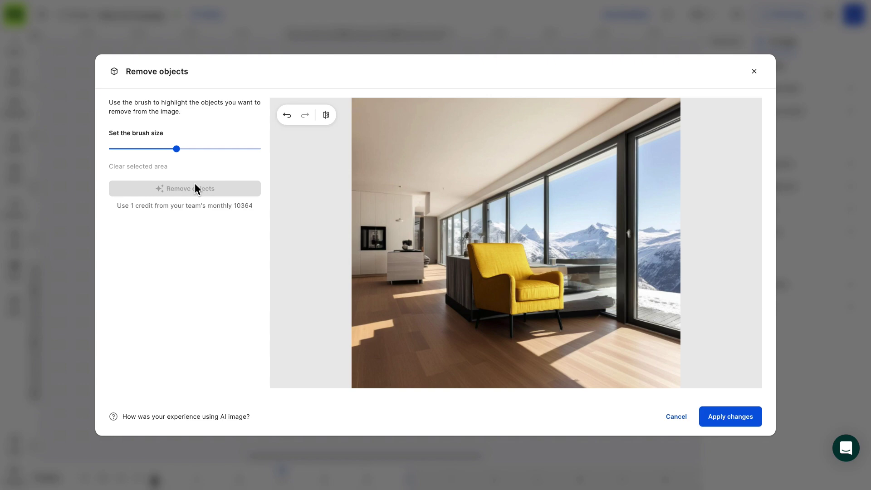
left_click(731, 420)
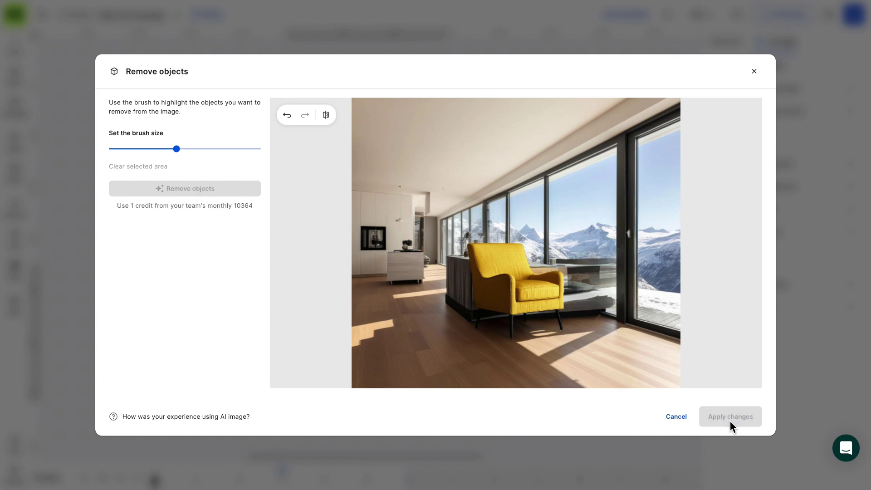
left_click(731, 417)
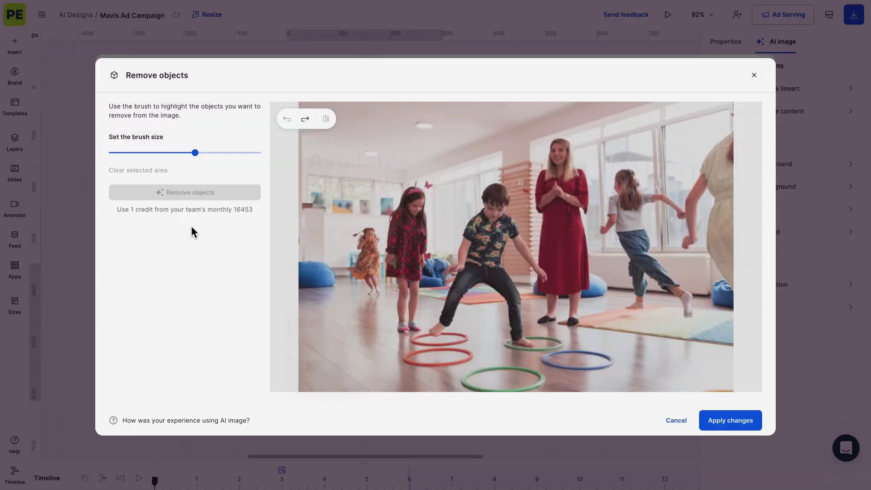
Step: Erase a girl from one photo, then the woman second from left from a group photo
left_click_drag(195, 149, 198, 149)
mouse_move(395, 206)
left_mouse_down()
mouse_move(421, 186)
mouse_move(394, 238)
mouse_move(398, 318)
mouse_move(411, 311)
mouse_move(413, 190)
left_mouse_up()
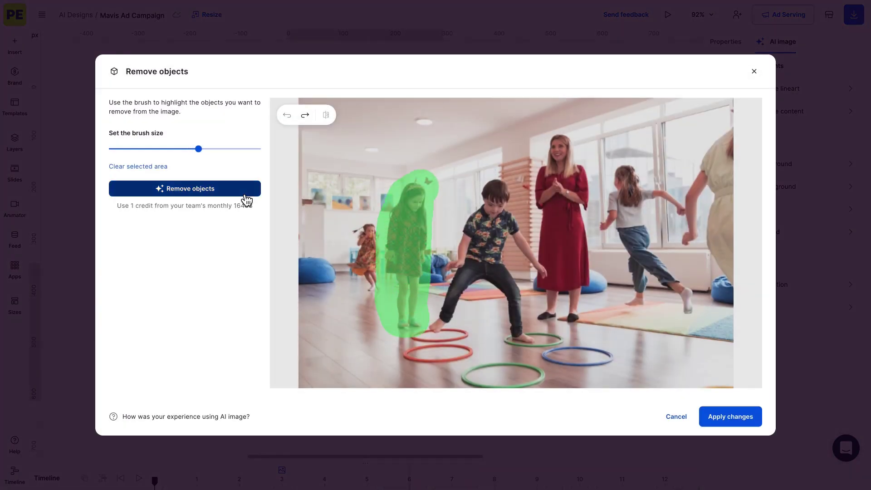
left_click(245, 196)
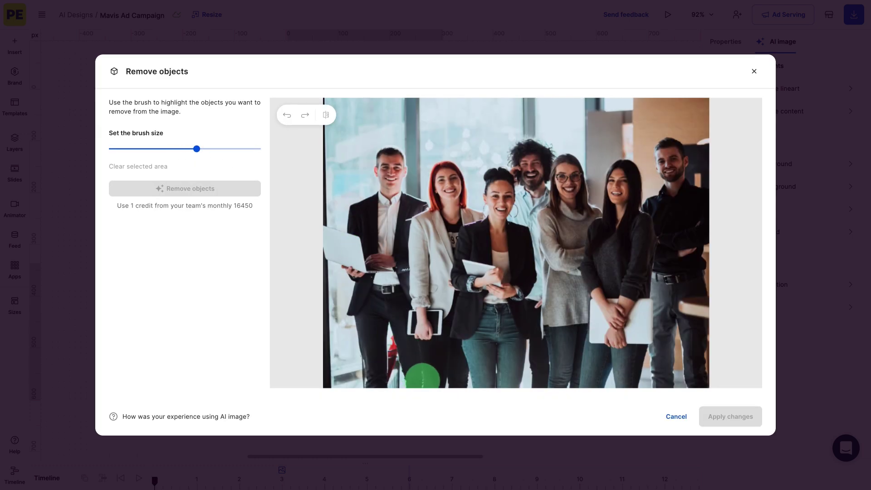
mouse_move(424, 372)
left_mouse_down()
mouse_move(414, 243)
mouse_move(435, 173)
mouse_move(453, 184)
mouse_move(473, 219)
mouse_move(451, 248)
mouse_move(447, 349)
left_mouse_up()
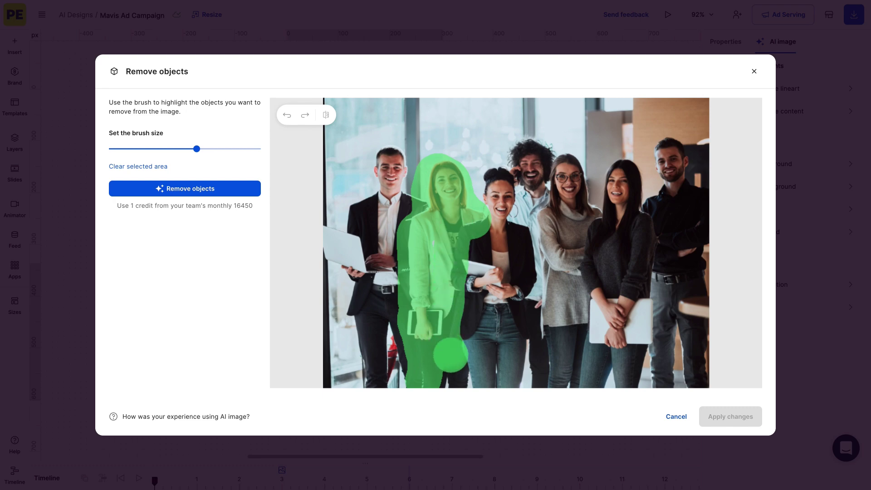
left_click(202, 193)
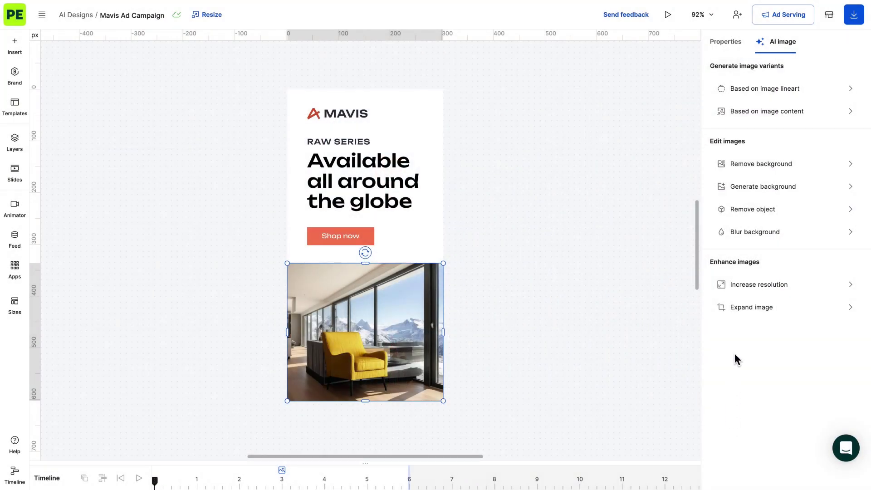
Step: Blur the armchair photo's background with blur scale raised from 3 to 4
left_click(755, 235)
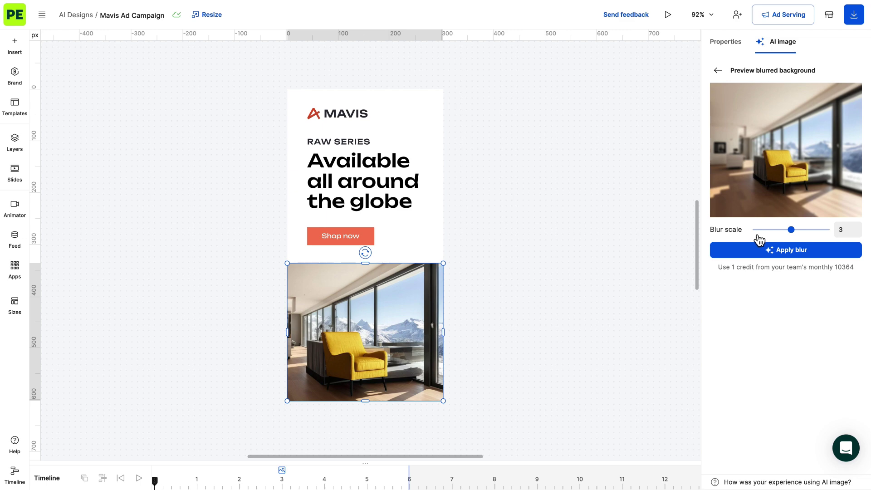
left_click_drag(791, 232, 811, 233)
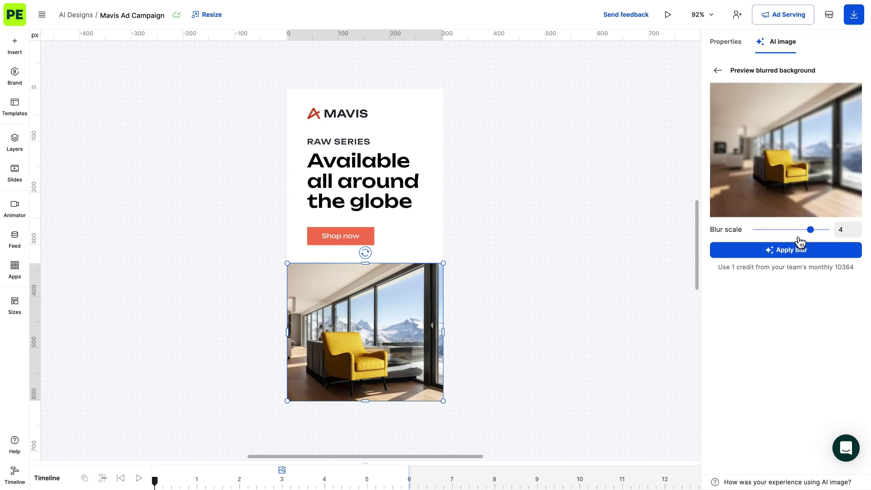
left_click(794, 249)
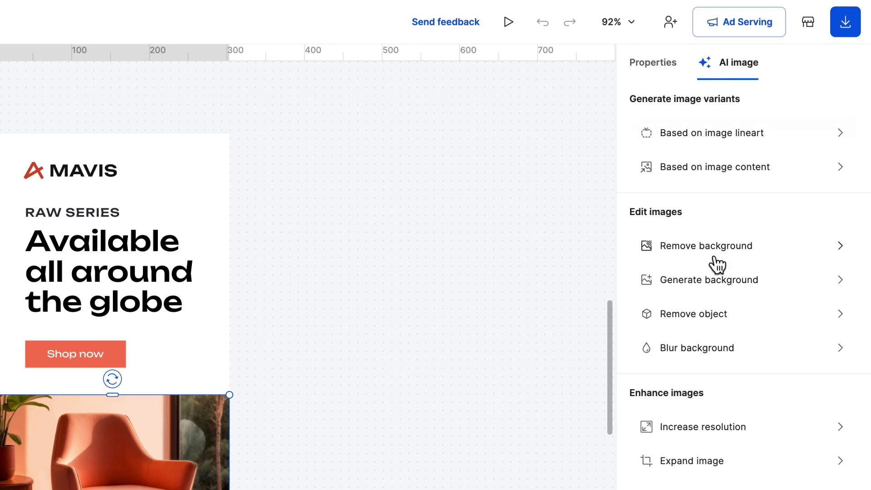
Step: Upscale the orange-armchair photo by 1.5x from its 528 x 100 px resolution
left_click(722, 434)
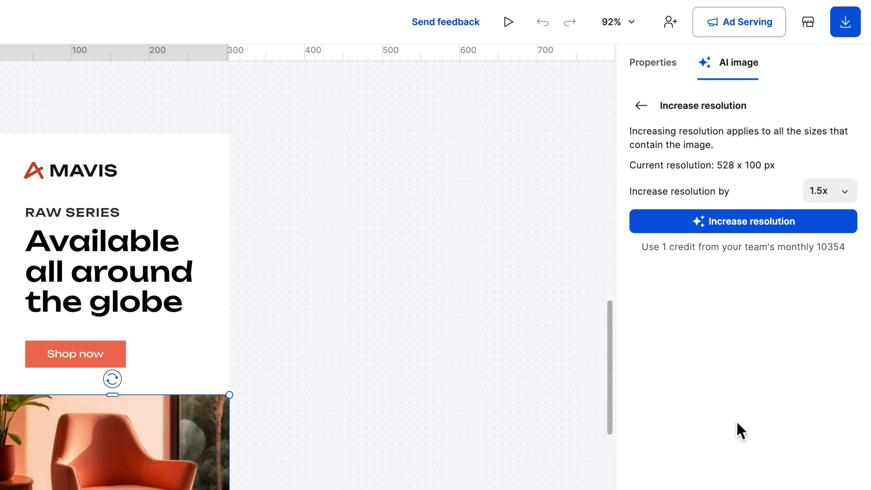
left_click(825, 194)
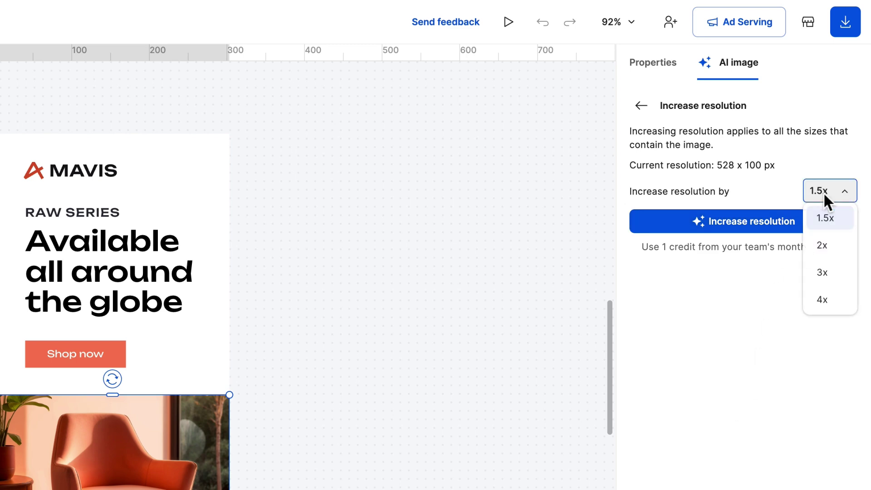
left_click(837, 232)
left_click(755, 227)
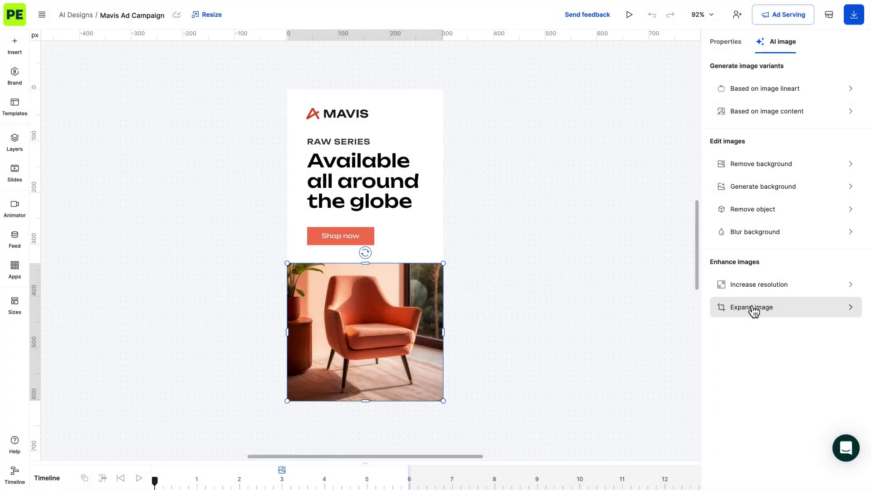
Step: Expand the armchair photo wider on both sides, revealing the potted plant and palm tree, and apply it
left_click(753, 311)
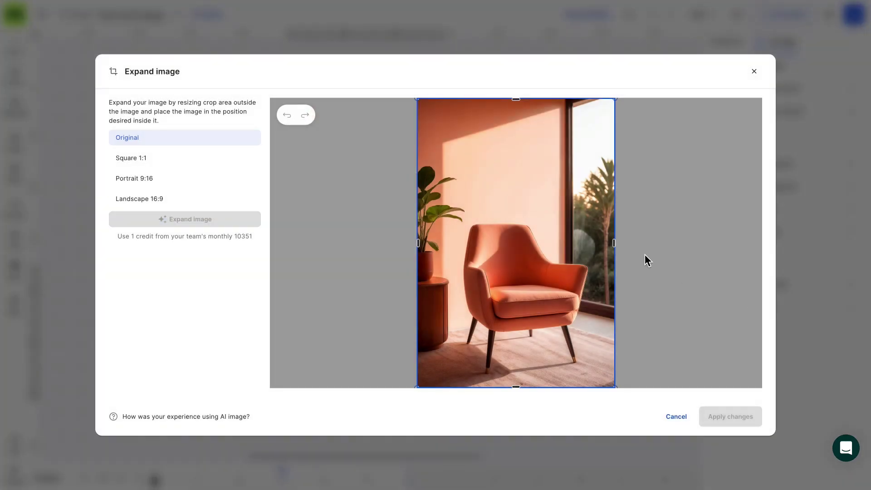
left_click_drag(615, 245, 648, 245)
left_click(234, 223)
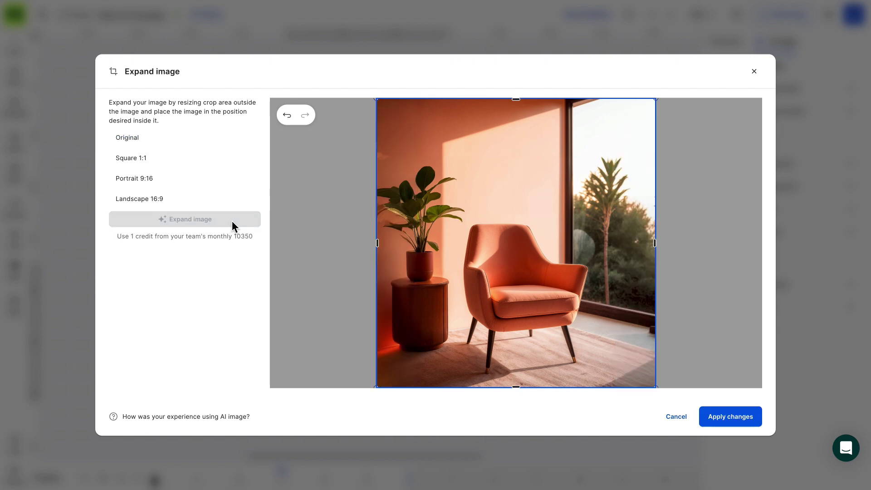
left_click(716, 416)
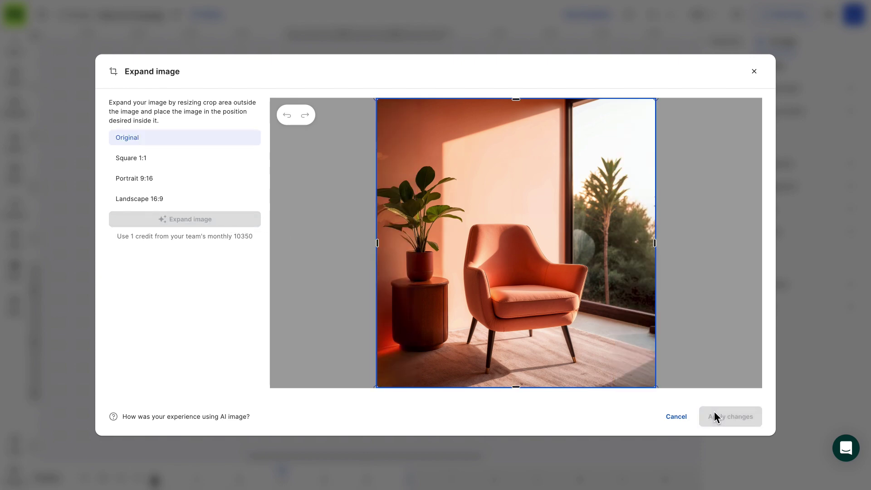
left_click(570, 355)
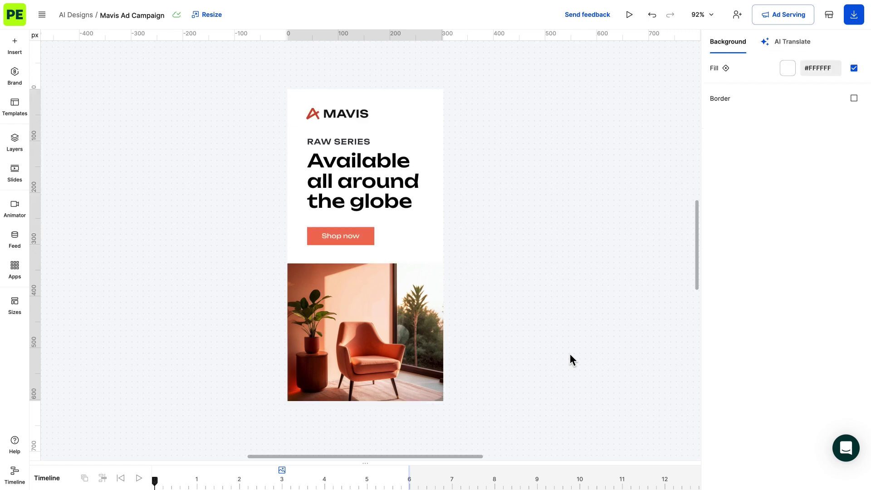
Step: Remove the room backgrounds from the green, navy and purple chair images in the Sofa sale banner
left_click_drag(564, 334, 335, 246)
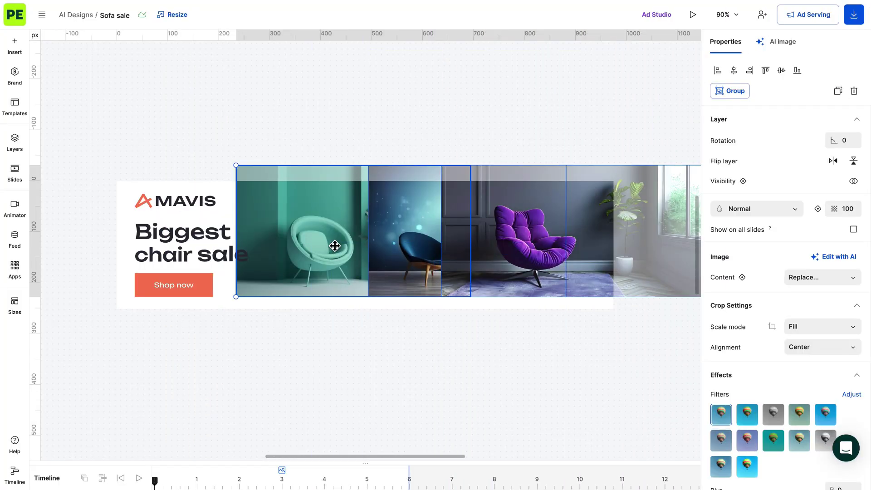
left_click(782, 44)
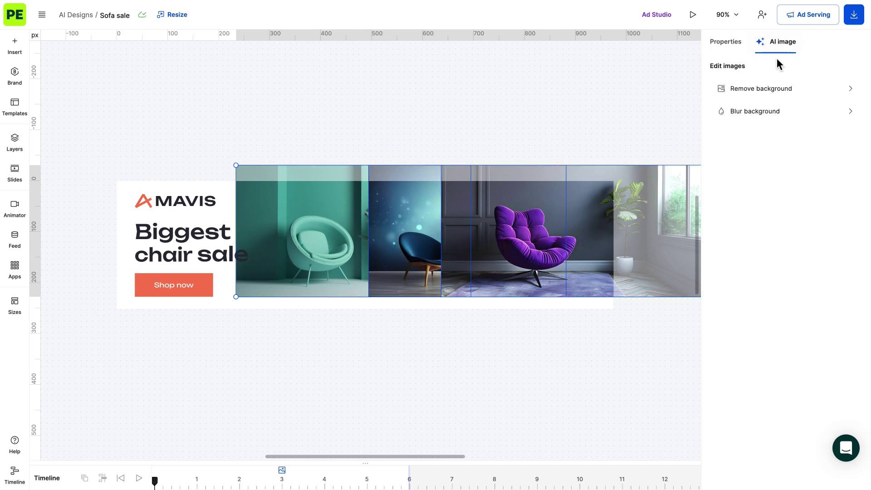
left_click(774, 90)
left_click(774, 91)
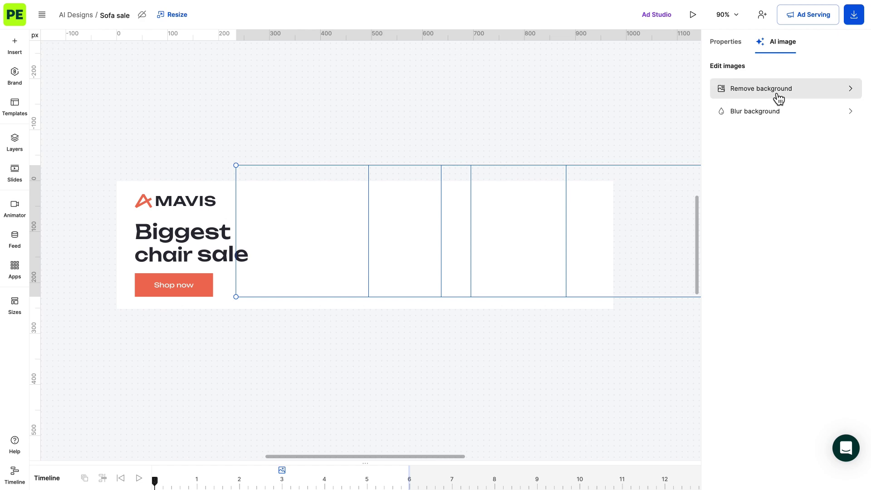
left_click(635, 101)
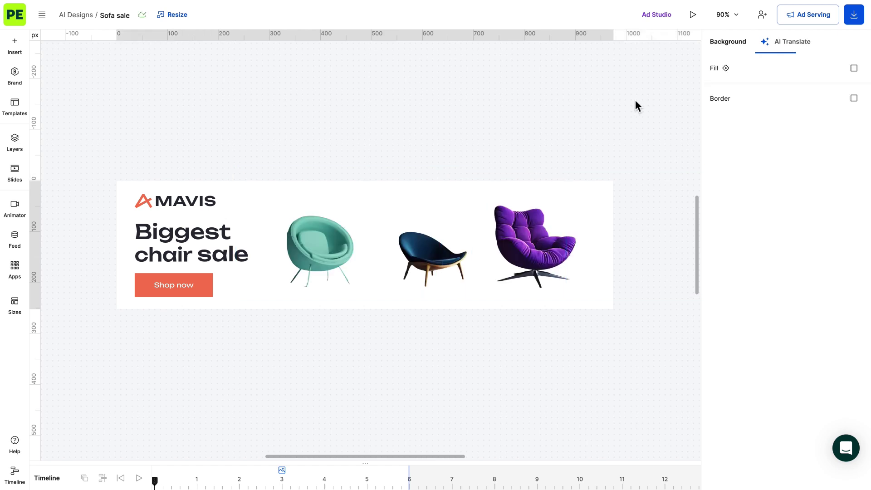